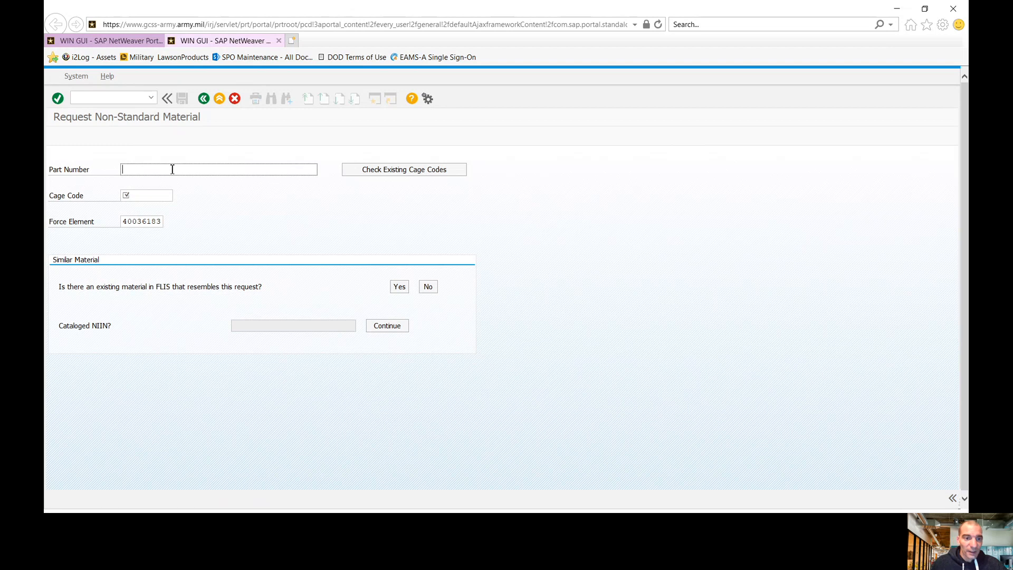
Step: Enter BTLK4144 as the part number for the non-standard material request
{"action": "left_click", "coordinate": [171, 169]}
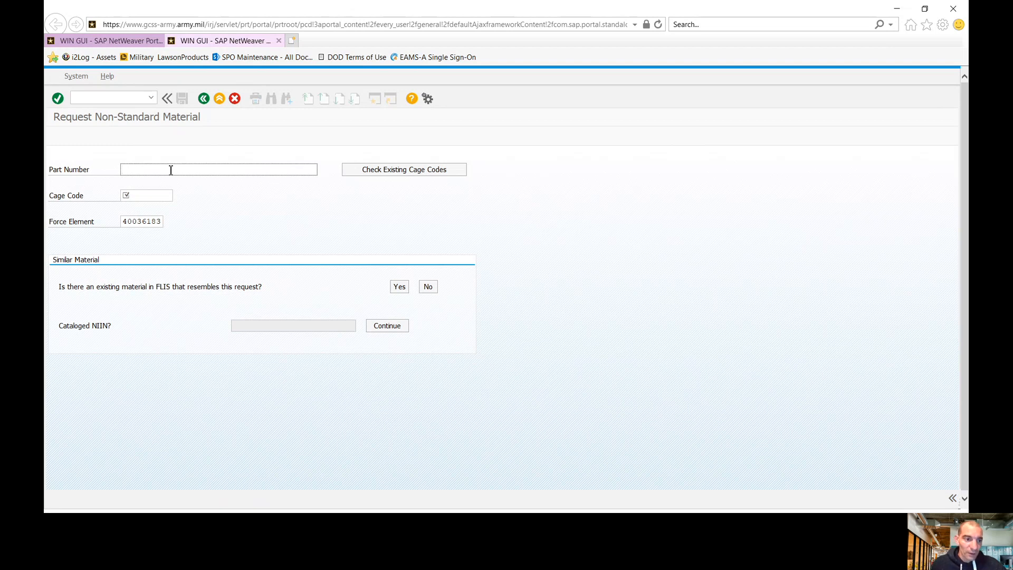
{"action": "type", "text": "BTLK2000"}
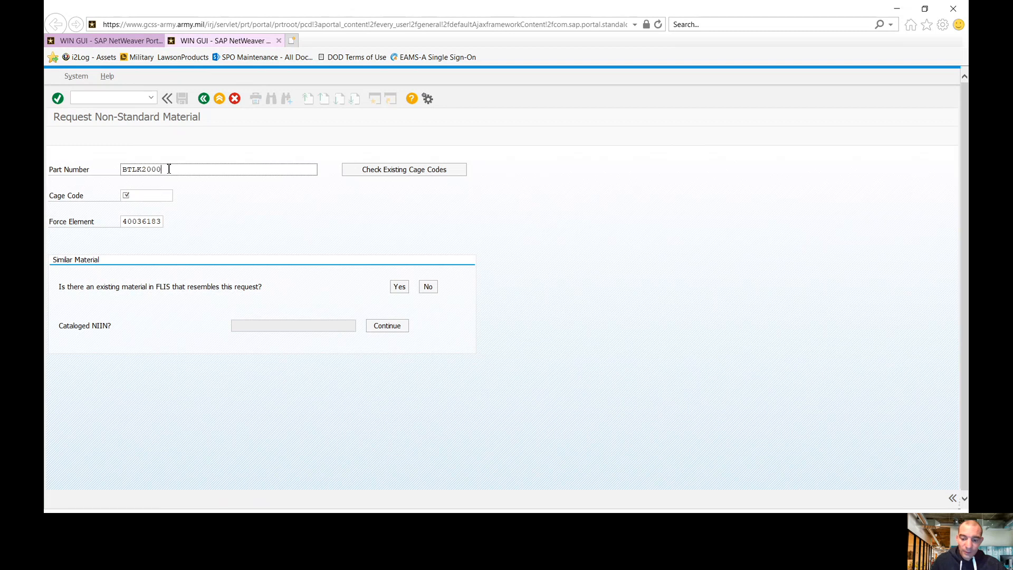
{"action": "key", "text": "BackSpace"}
{"action": "key", "text": "BackSpace"}
{"action": "key", "text": "BackSpace"}
{"action": "key", "text": "BackSpace"}
{"action": "type", "text": "400"}
{"action": "key", "text": "BackSpace"}
{"action": "key", "text": "BackSpace"}
{"action": "type", "text": "144"}
Step: Set the cage code to C_57648 and answer No to an existing FLIS material resembling this request
{"action": "left_click", "coordinate": [155, 198]}
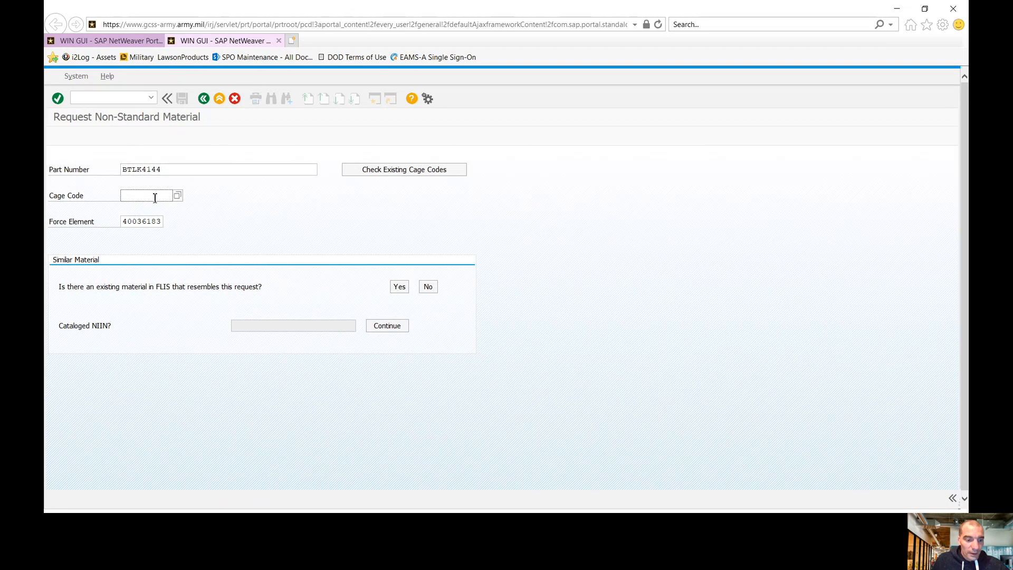
{"action": "type", "text": "C_57648"}
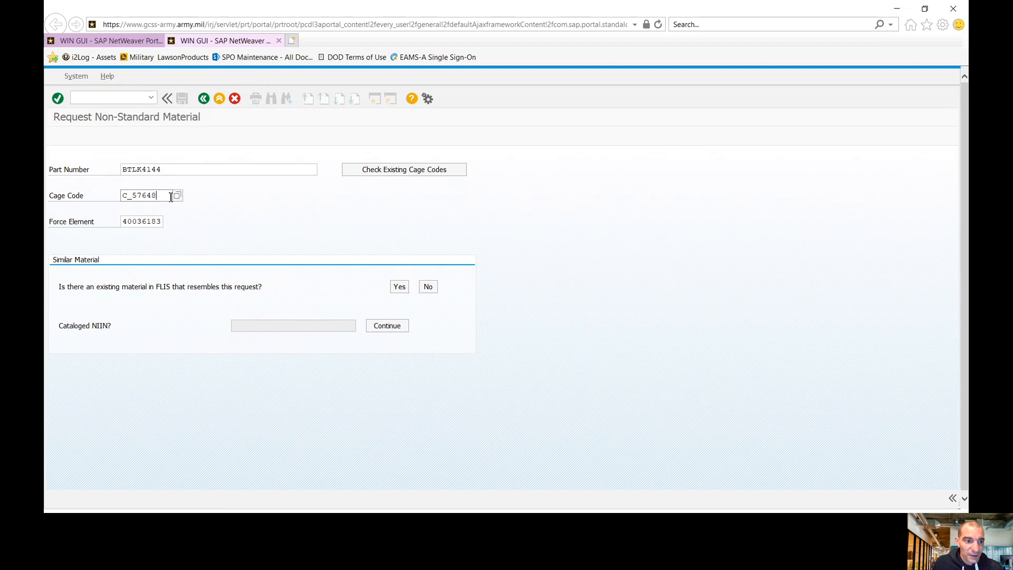
{"action": "left_click", "coordinate": [429, 289]}
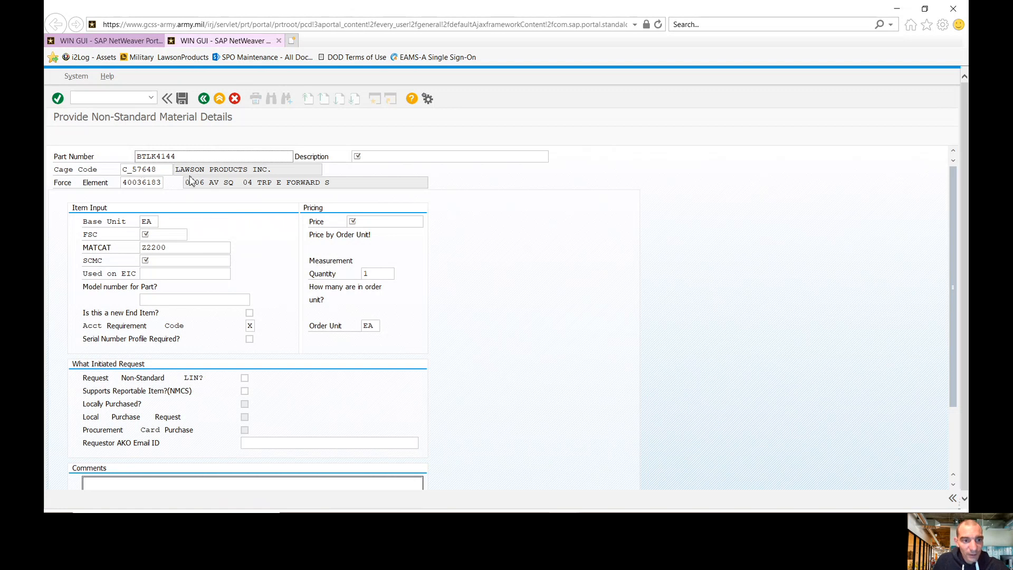
Step: Enter TRUCK LINE KIT as the material's description
{"action": "left_click", "coordinate": [389, 153]}
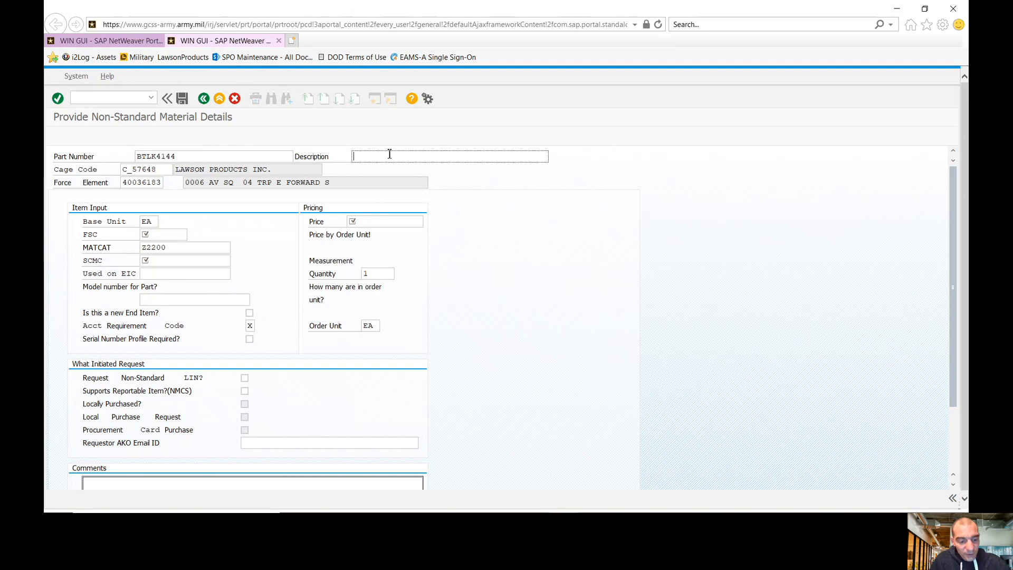
{"action": "type", "text": "TRU"}
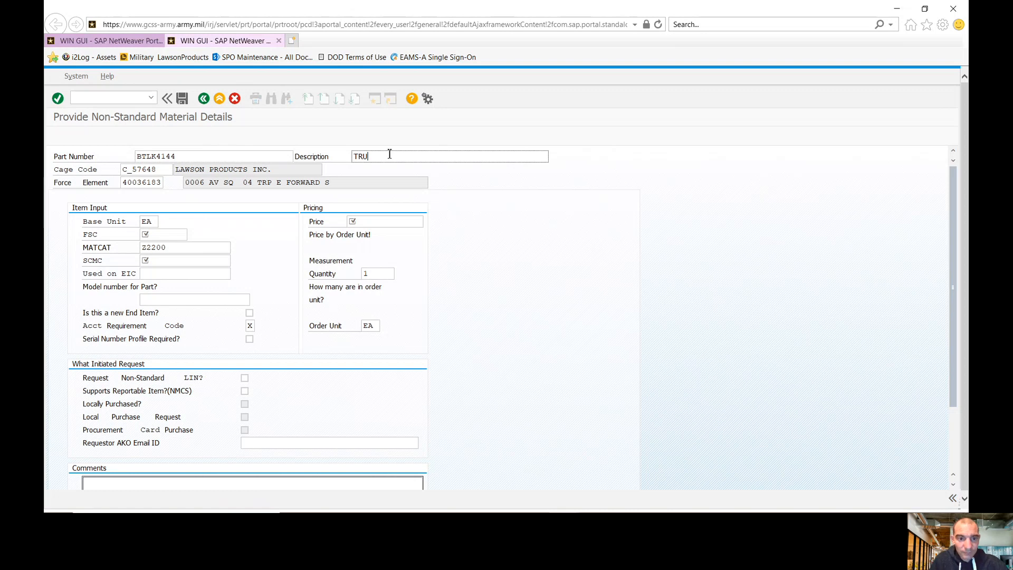
{"action": "type", "text": "CK LINE KIT"}
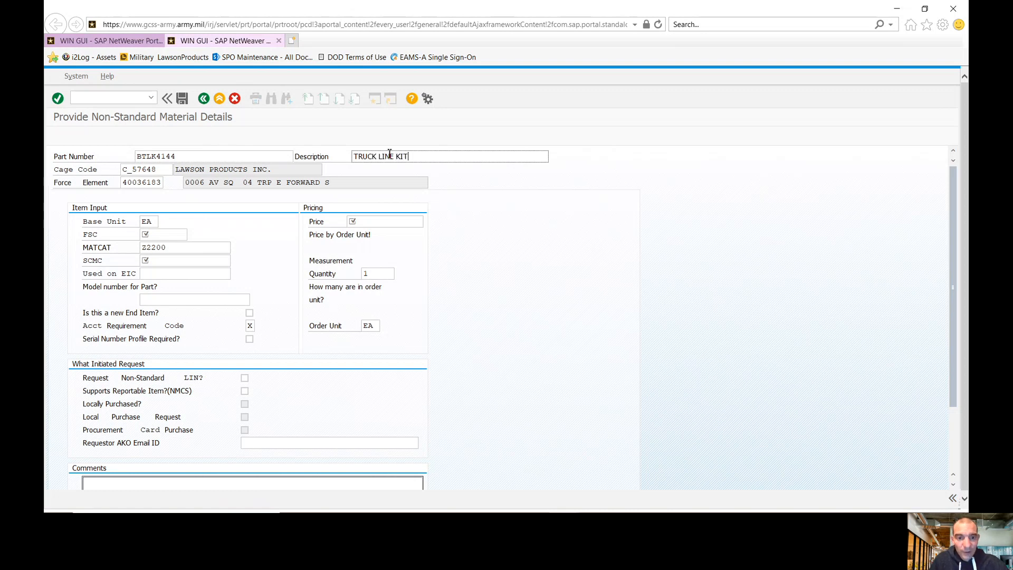
Step: Set the item's FSC to 2590 and its SCMC to 9T
{"action": "left_click", "coordinate": [168, 235]}
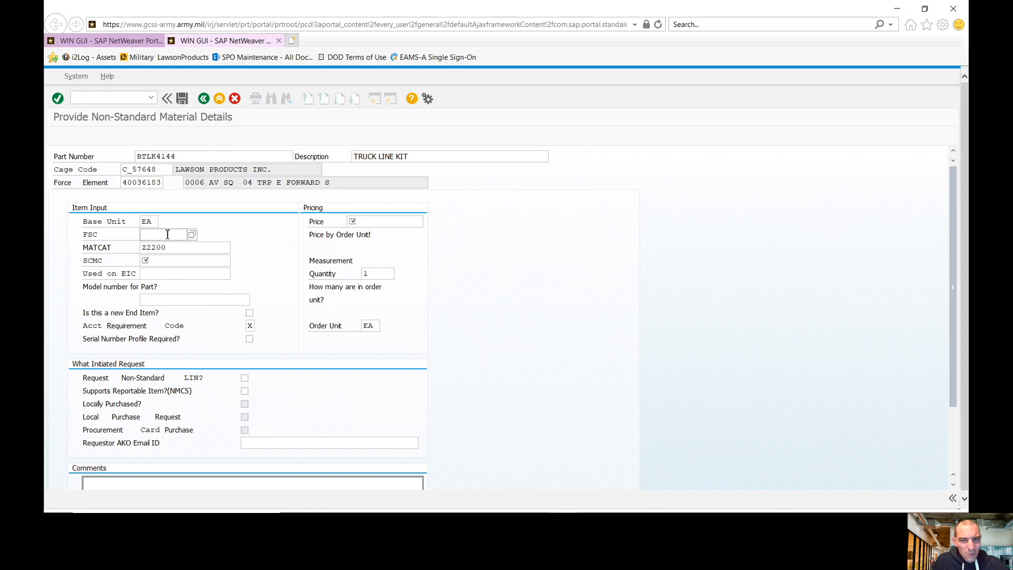
{"action": "type", "text": "2590"}
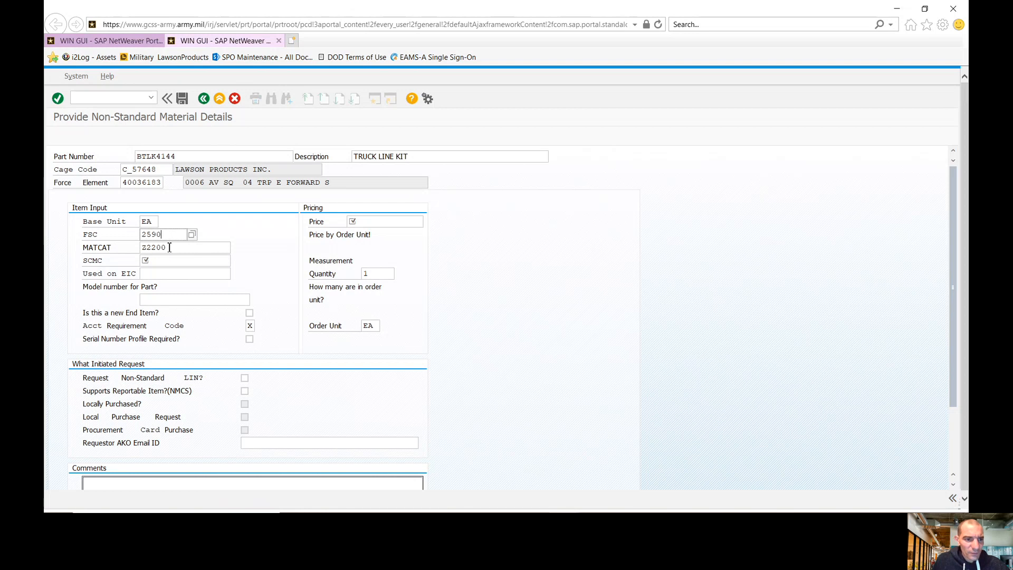
{"action": "left_click", "coordinate": [176, 260]}
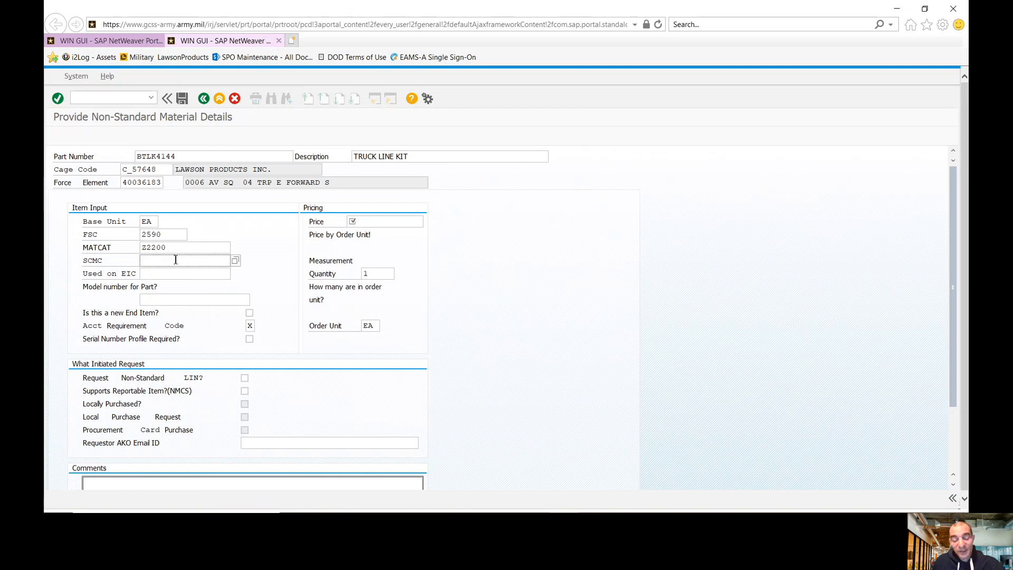
{"action": "type", "text": "9T"}
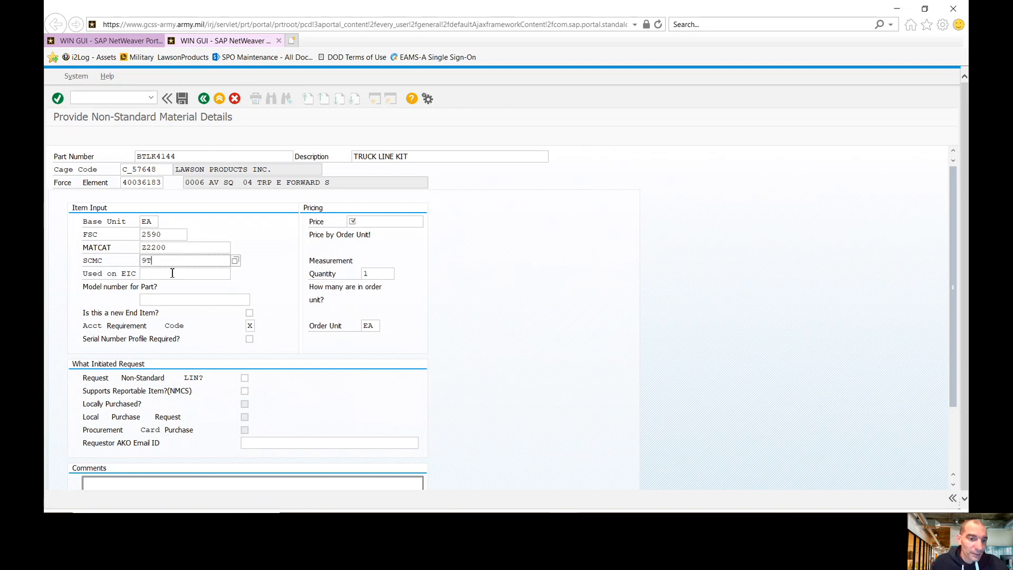
Step: Set the price per order unit to 609.71
{"action": "left_click", "coordinate": [401, 224]}
{"action": "type", "text": "3"}
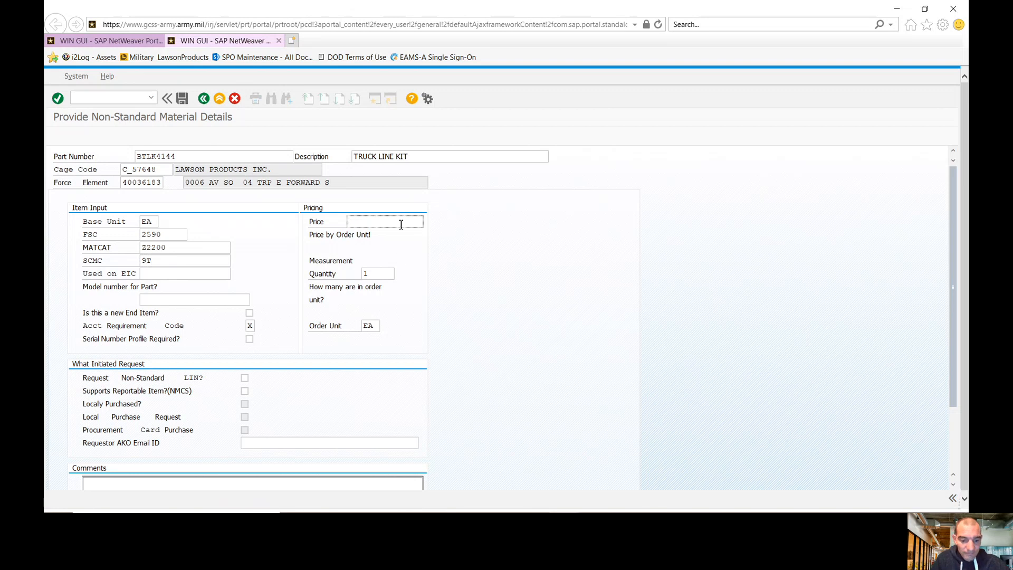
{"action": "type", "text": "6"}
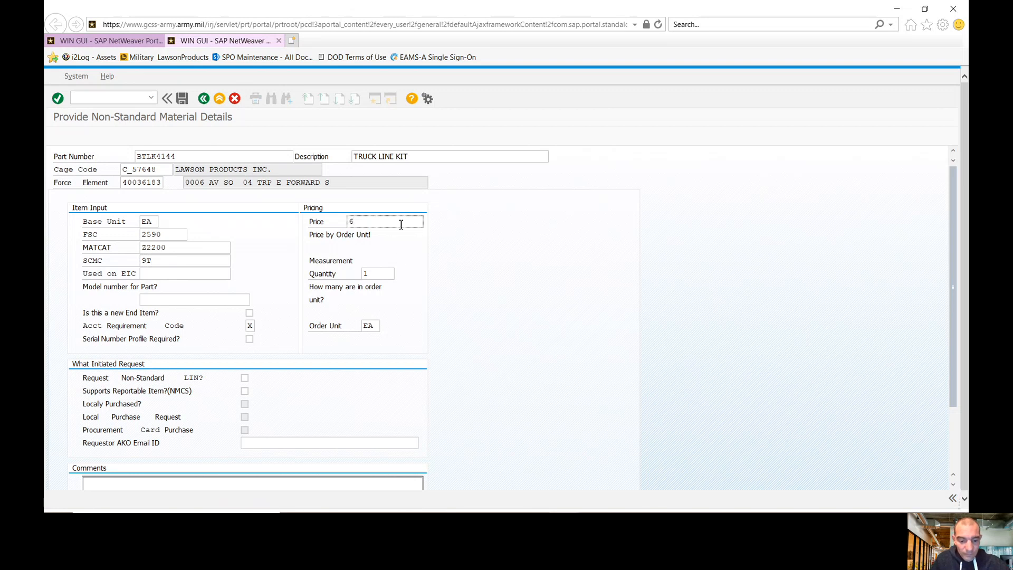
{"action": "type", "text": ".791"}
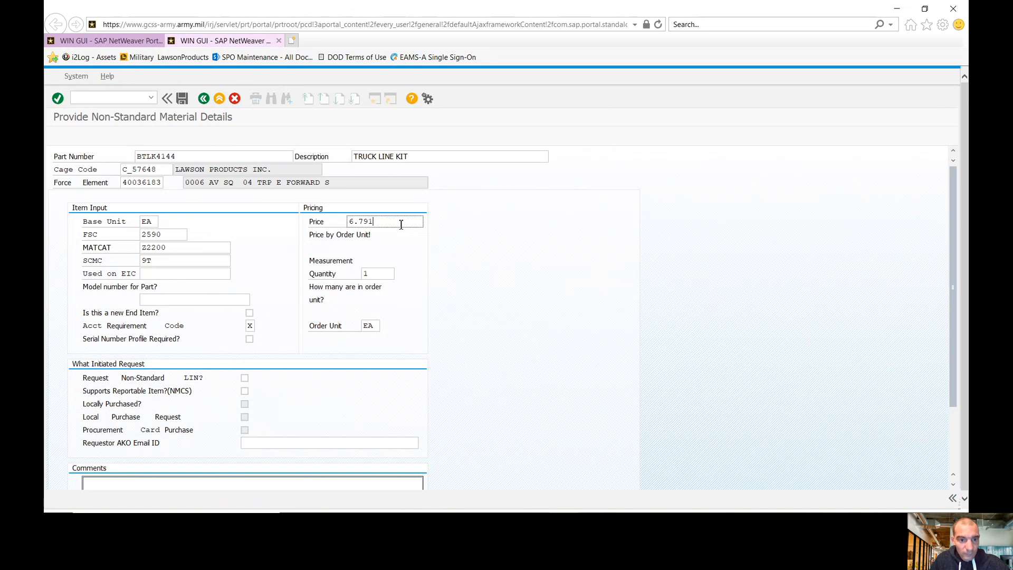
{"action": "left_click_drag", "start_coordinate": [373, 222], "coordinate": [309, 222]}
{"action": "type", "text": "609"}
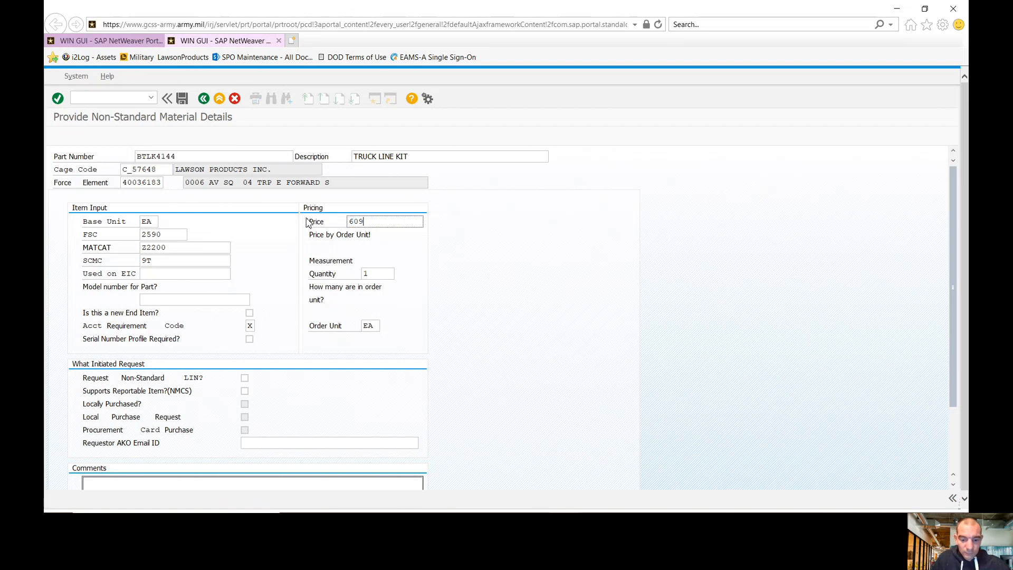
{"action": "type", "text": ".71"}
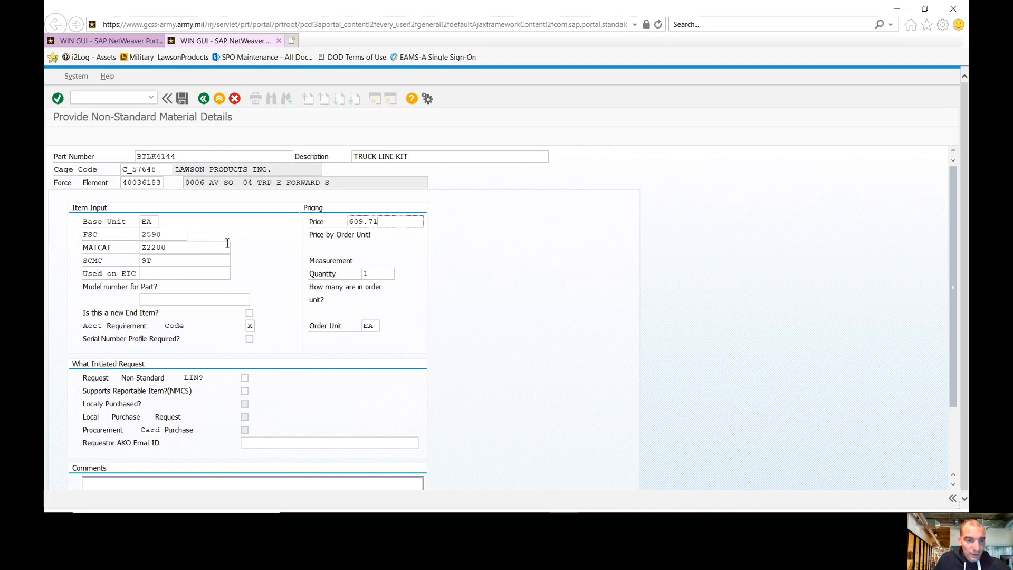
Step: Paste the requestor's e-mail address into the Requestor AKO Email ID field
{"action": "scroll", "coordinate": [281, 299], "scroll_direction": "down", "scroll_amount": 1}
{"action": "scroll", "coordinate": [282, 299], "scroll_direction": "down", "scroll_amount": 3}
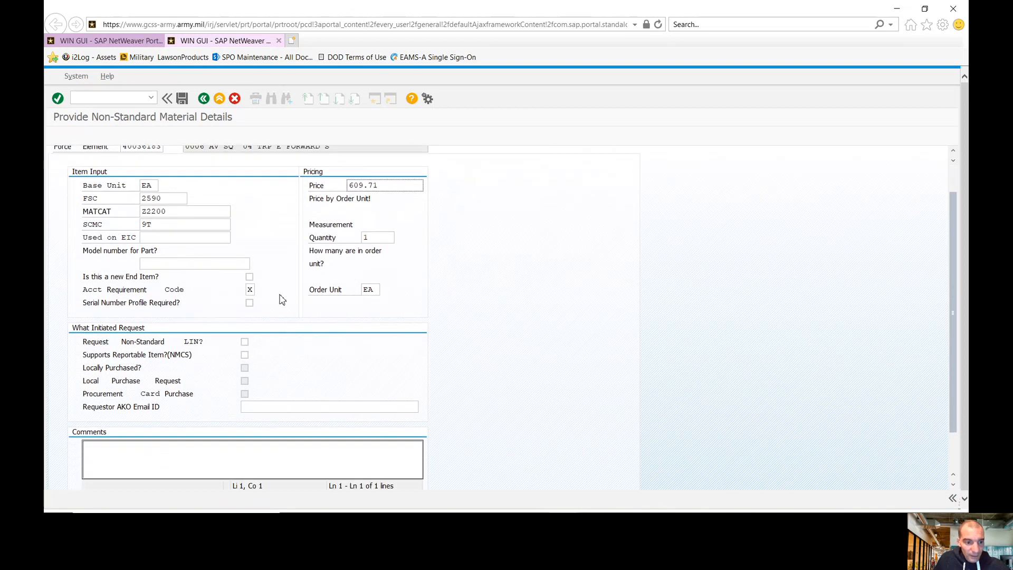
{"action": "left_click", "coordinate": [288, 378]}
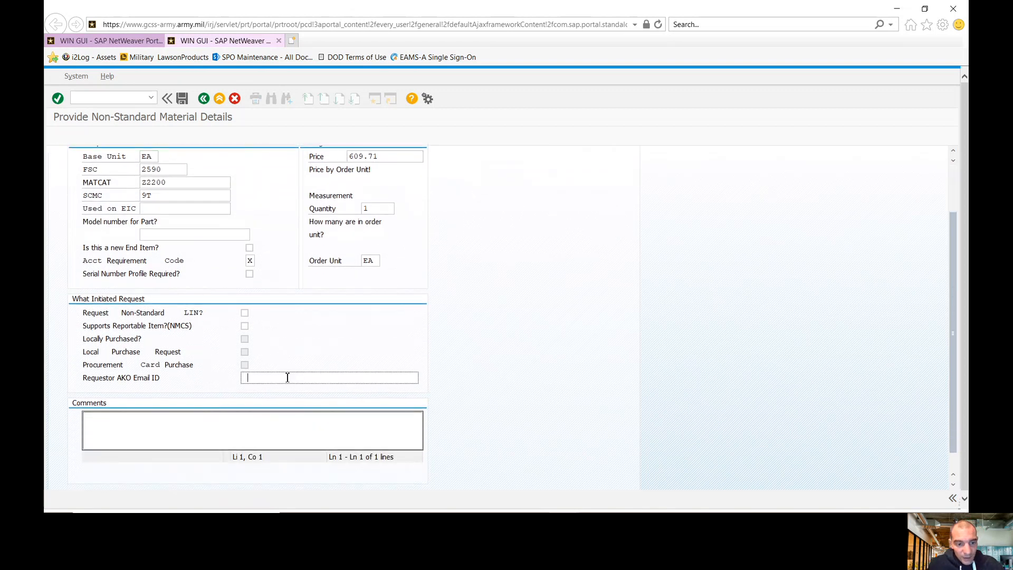
{"action": "key", "text": "ctrl+v"}
Step: Add the comment "Truck line kit from Lawson" to the request
{"action": "left_click", "coordinate": [298, 418]}
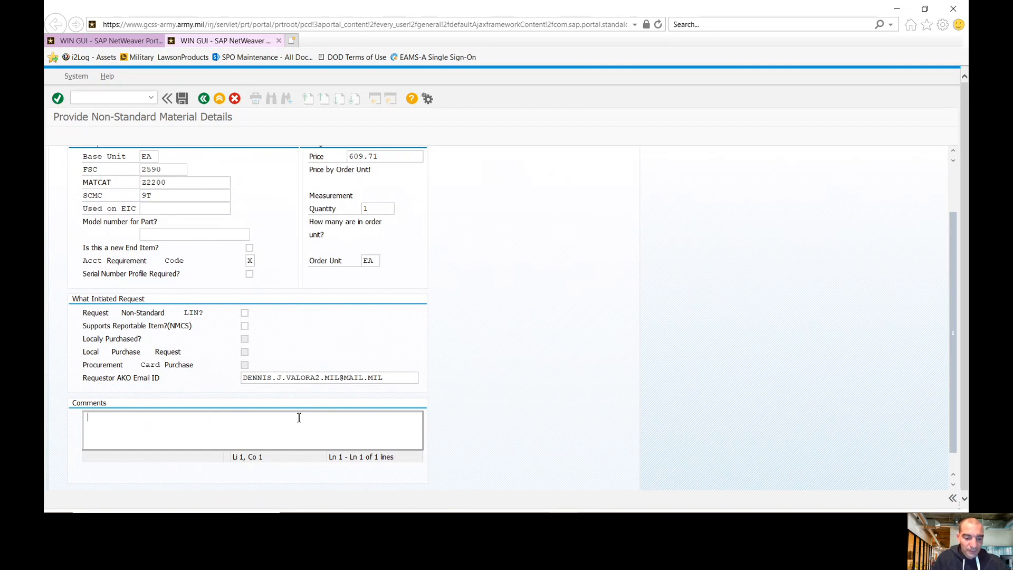
{"action": "type", "text": "Truck li"}
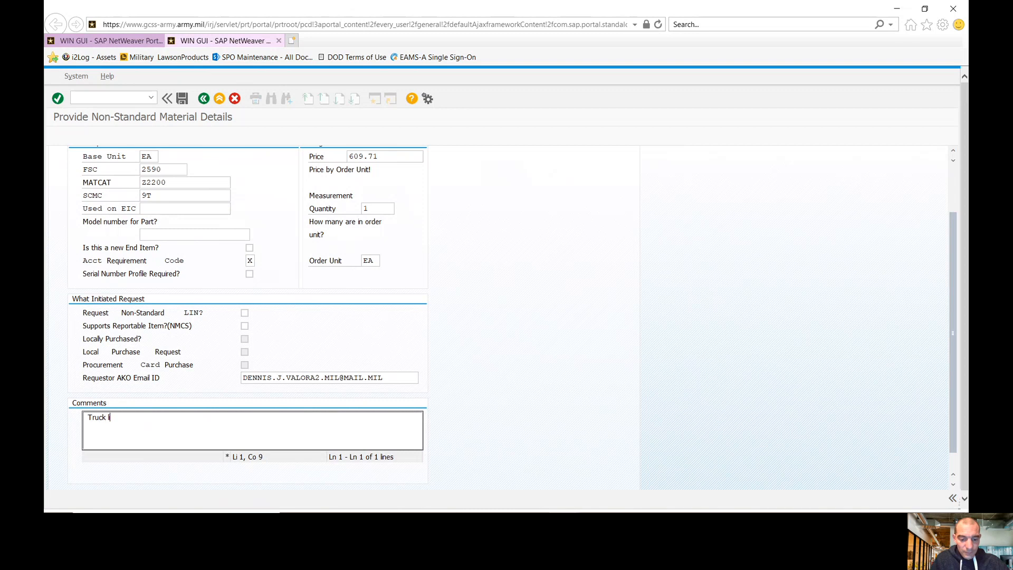
{"action": "type", "text": "ne kut"}
{"action": "key", "text": "BackSpace"}
{"action": "key", "text": "BackSpace"}
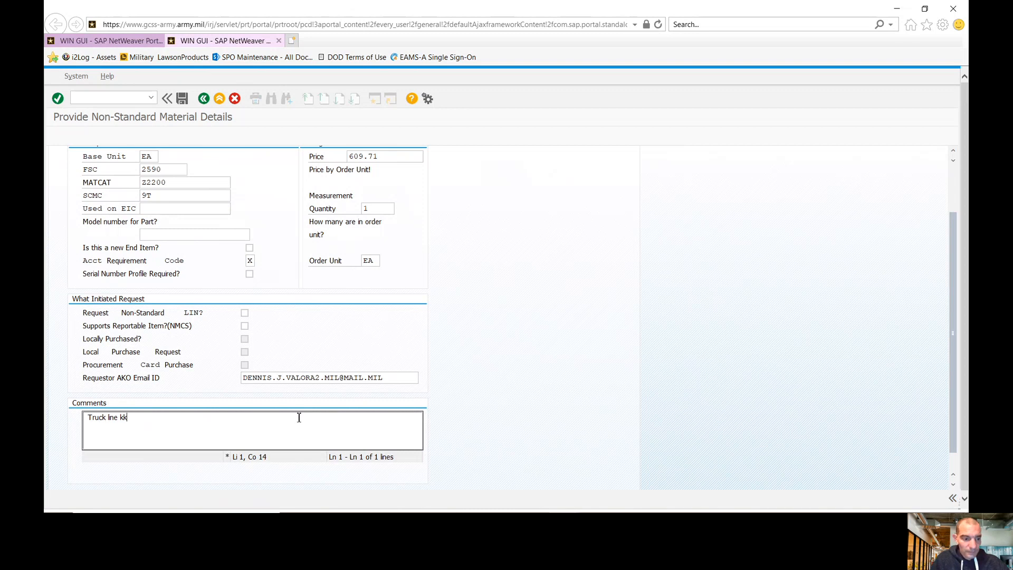
{"action": "type", "text": "it from Lawson"}
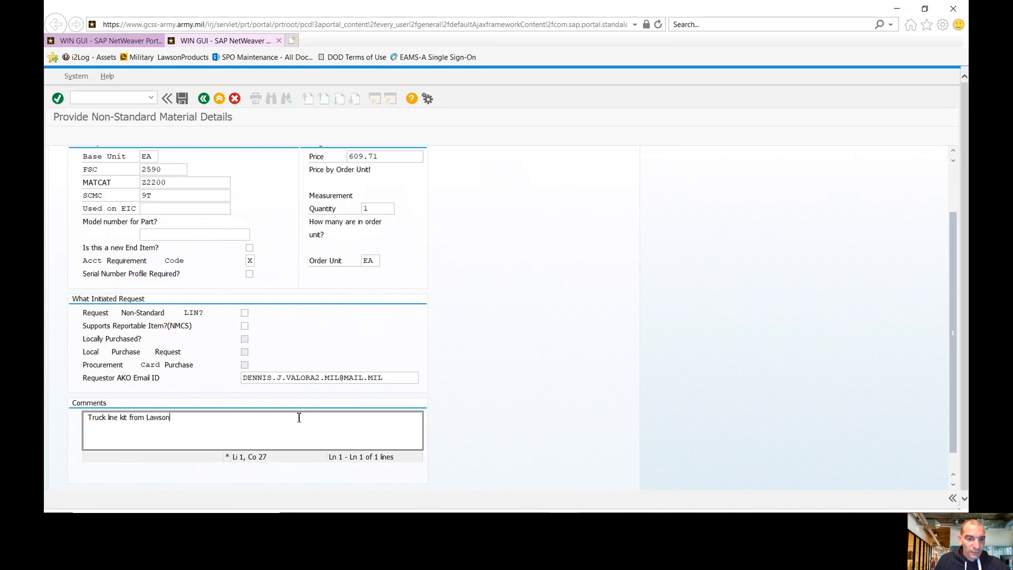
Step: Review the completed material details, including the price, and save the non-standard material request
{"action": "scroll", "coordinate": [391, 305], "scroll_direction": "up", "scroll_amount": 3}
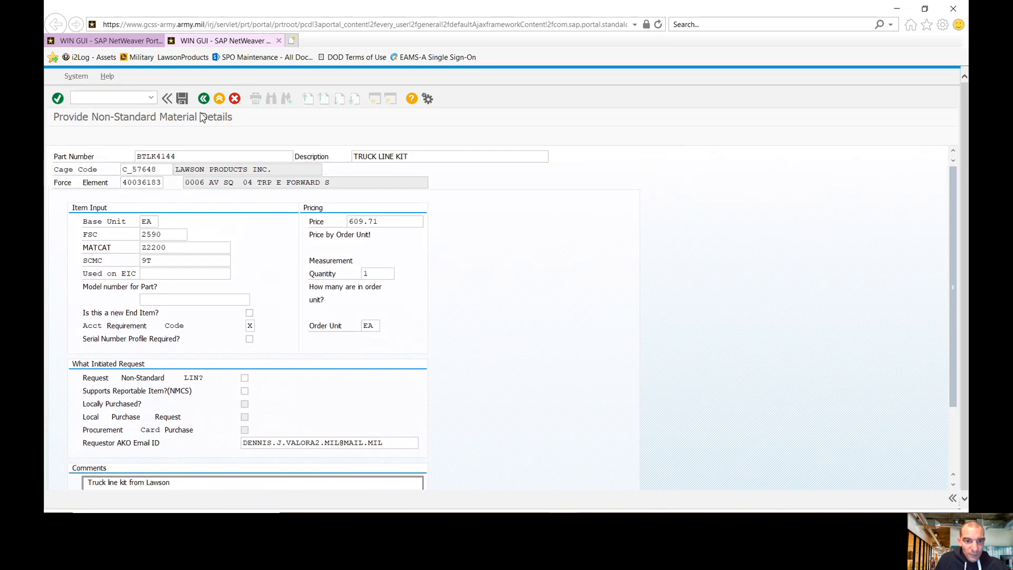
{"action": "left_click", "coordinate": [387, 224]}
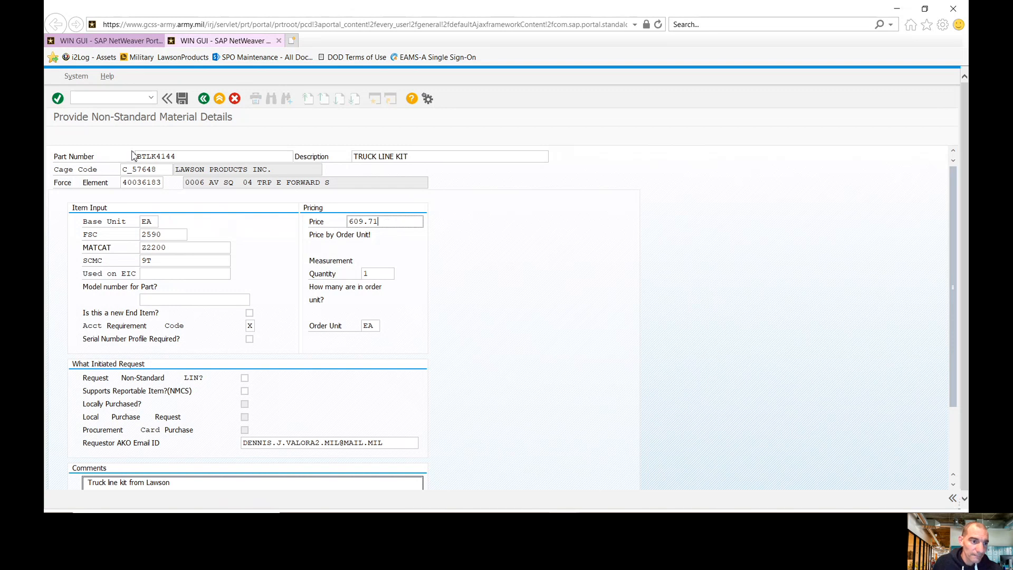
{"action": "left_click", "coordinate": [182, 99]}
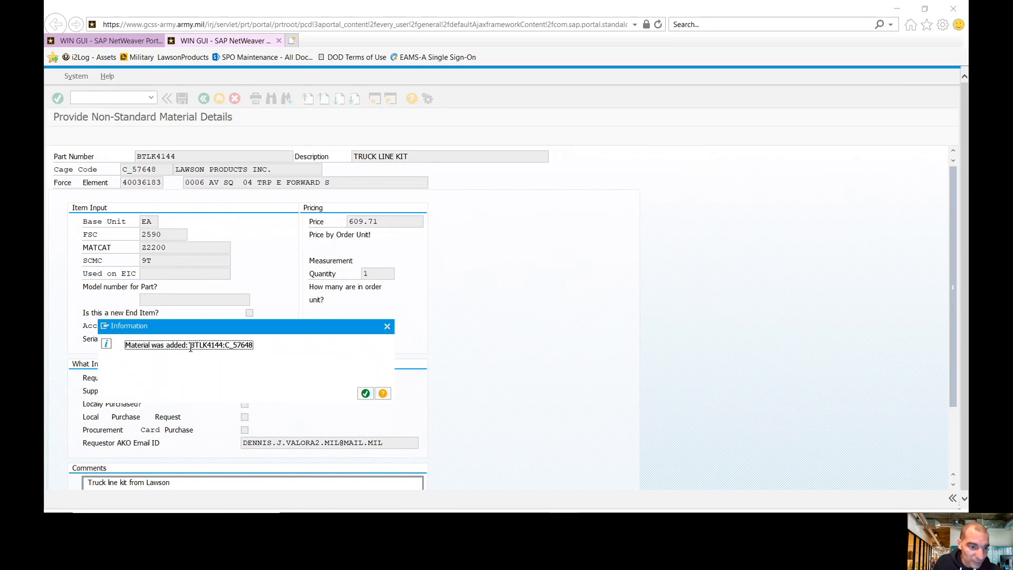
Step: Highlight the new material number in the information message, dismiss it and return to the SAP Easy Access screen
{"action": "left_click_drag", "start_coordinate": [192, 345], "coordinate": [254, 342]}
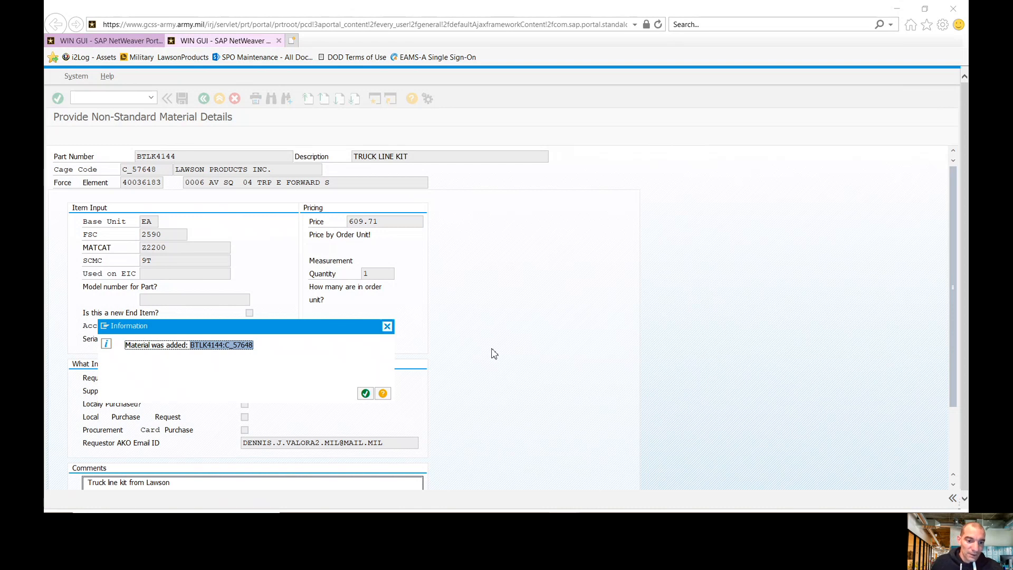
{"action": "left_click", "coordinate": [365, 394]}
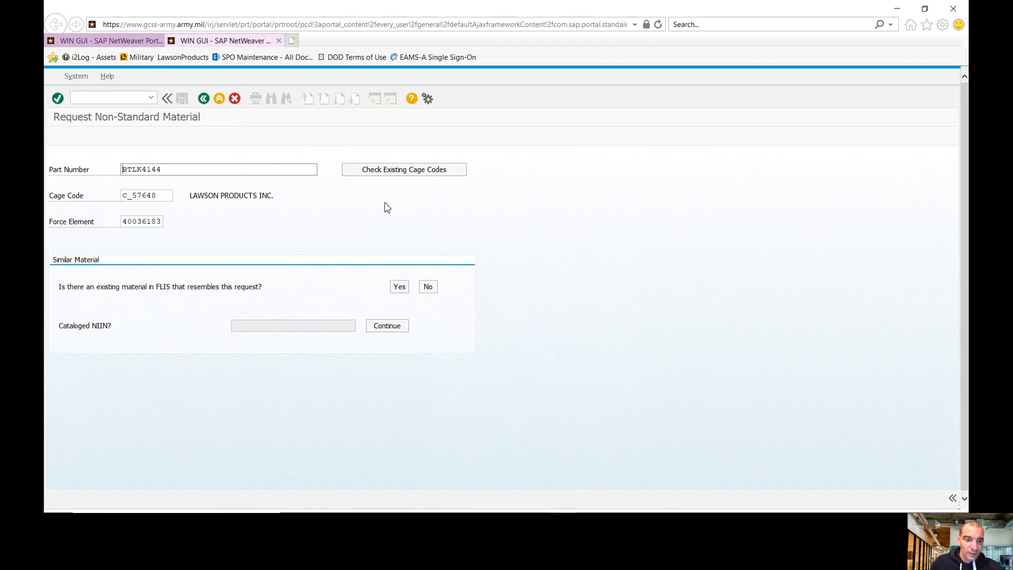
{"action": "left_click", "coordinate": [204, 99]}
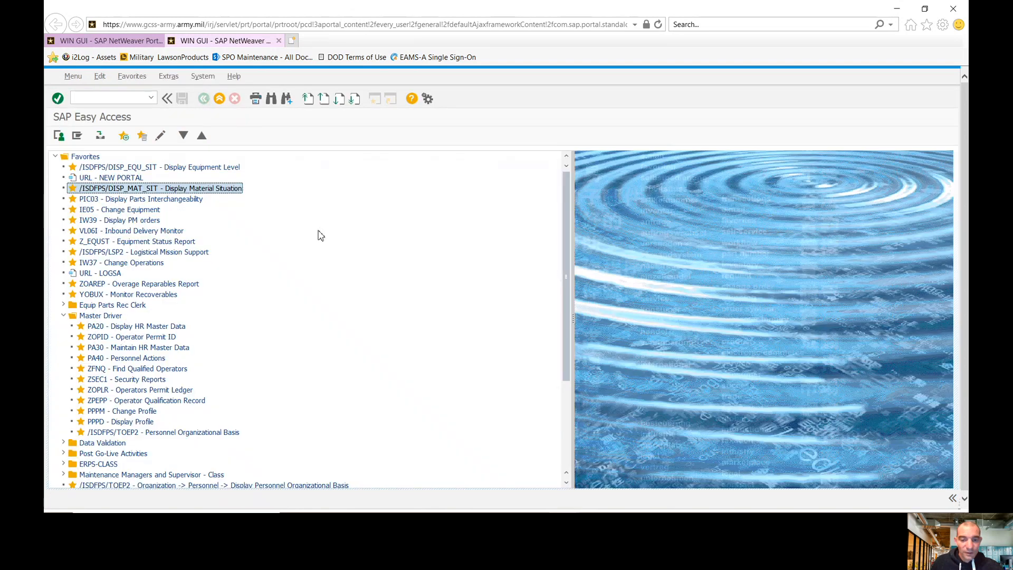